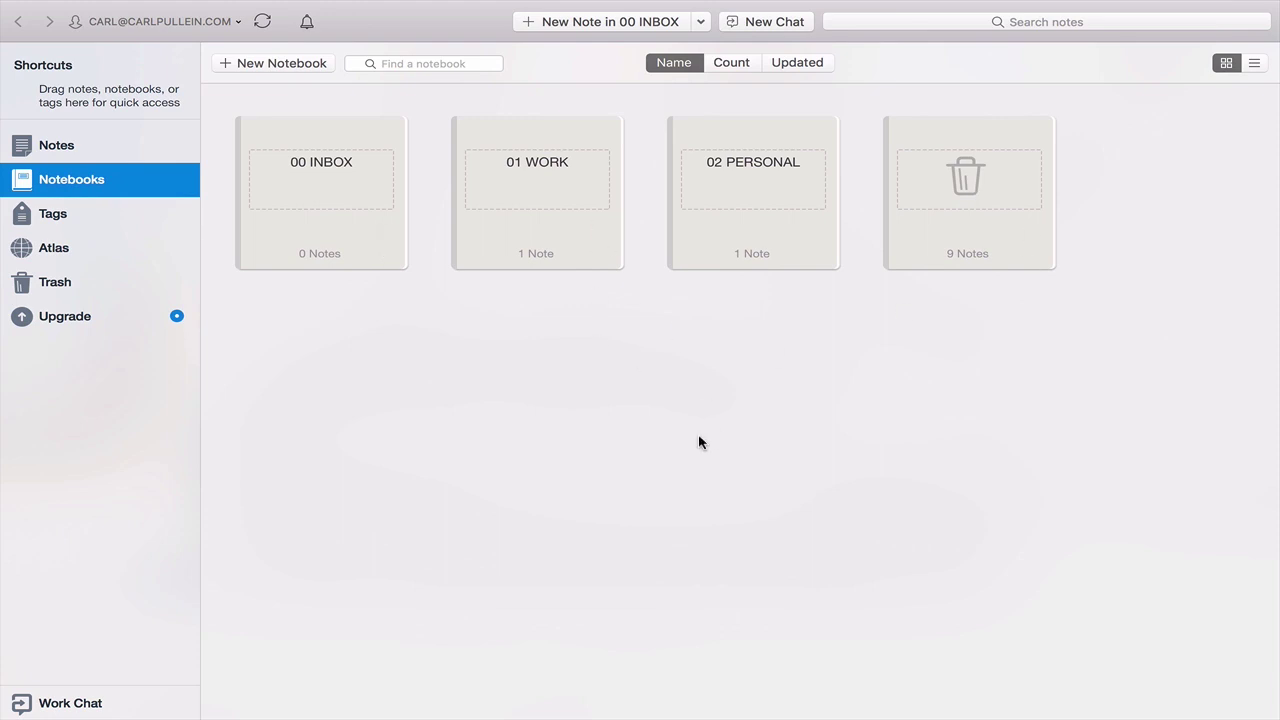
mouse_move(331, 234)
left_click(1254, 63)
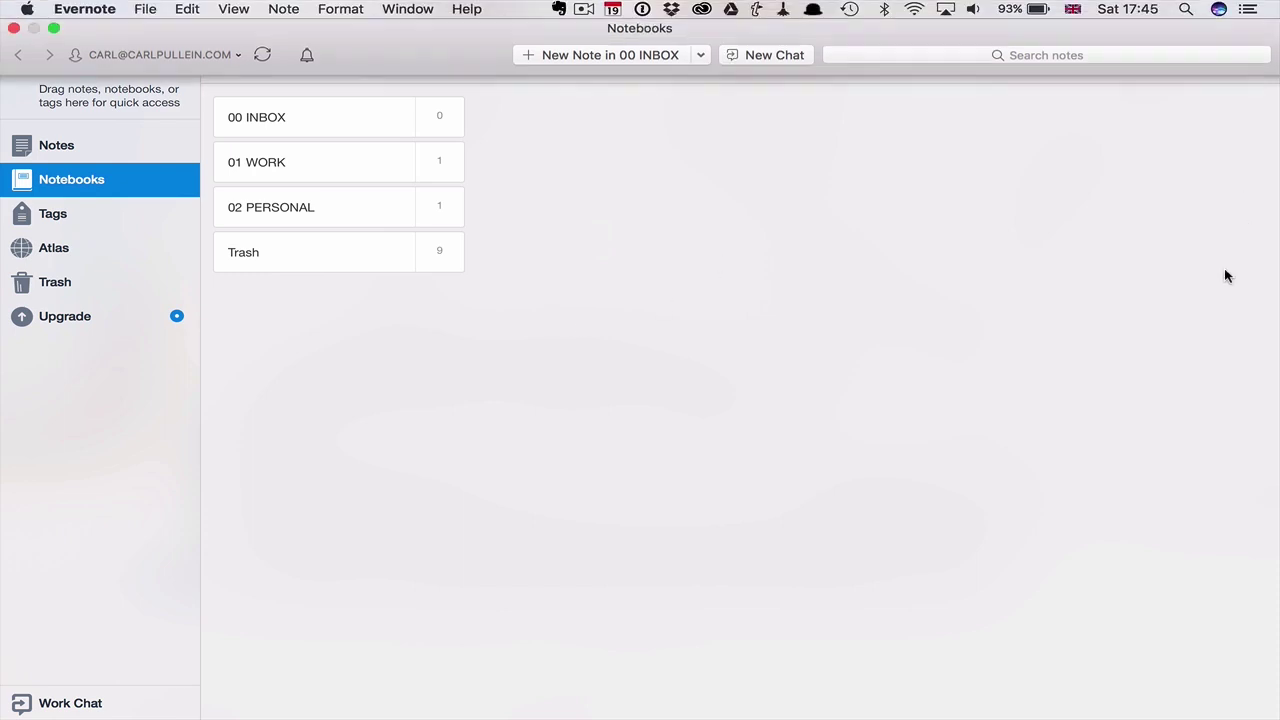
left_click(1227, 63)
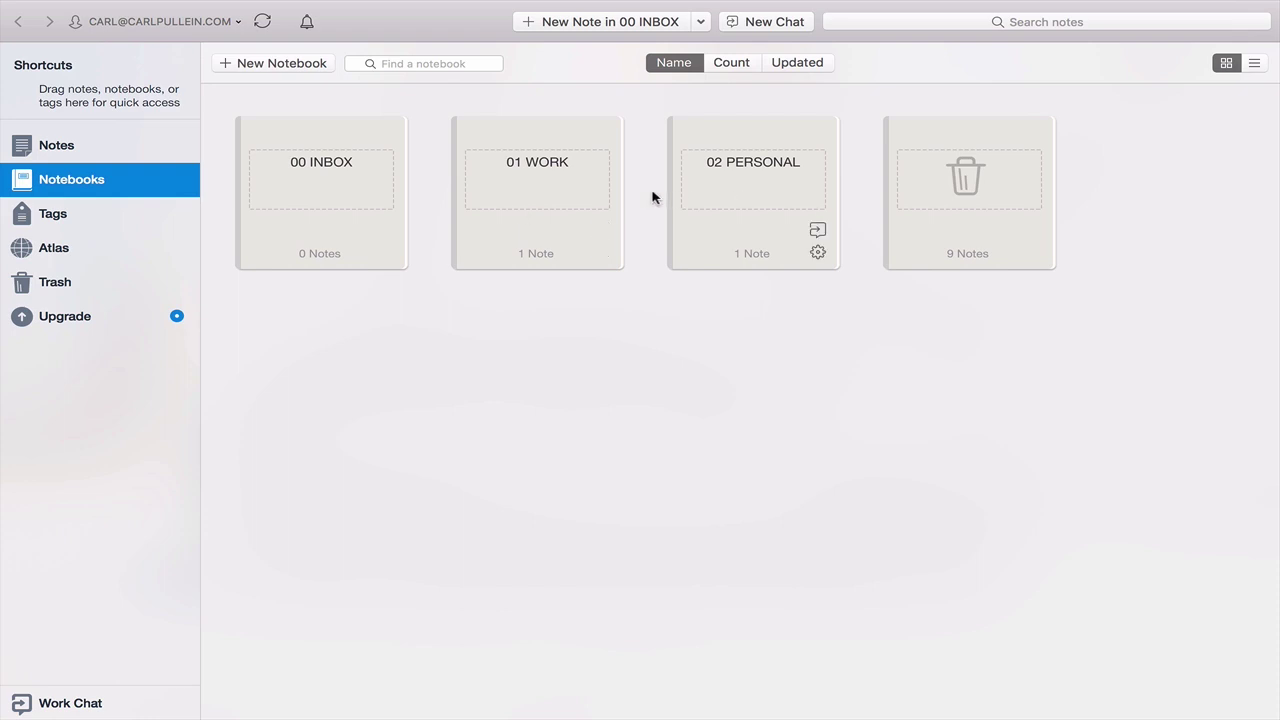
double_click(556, 200)
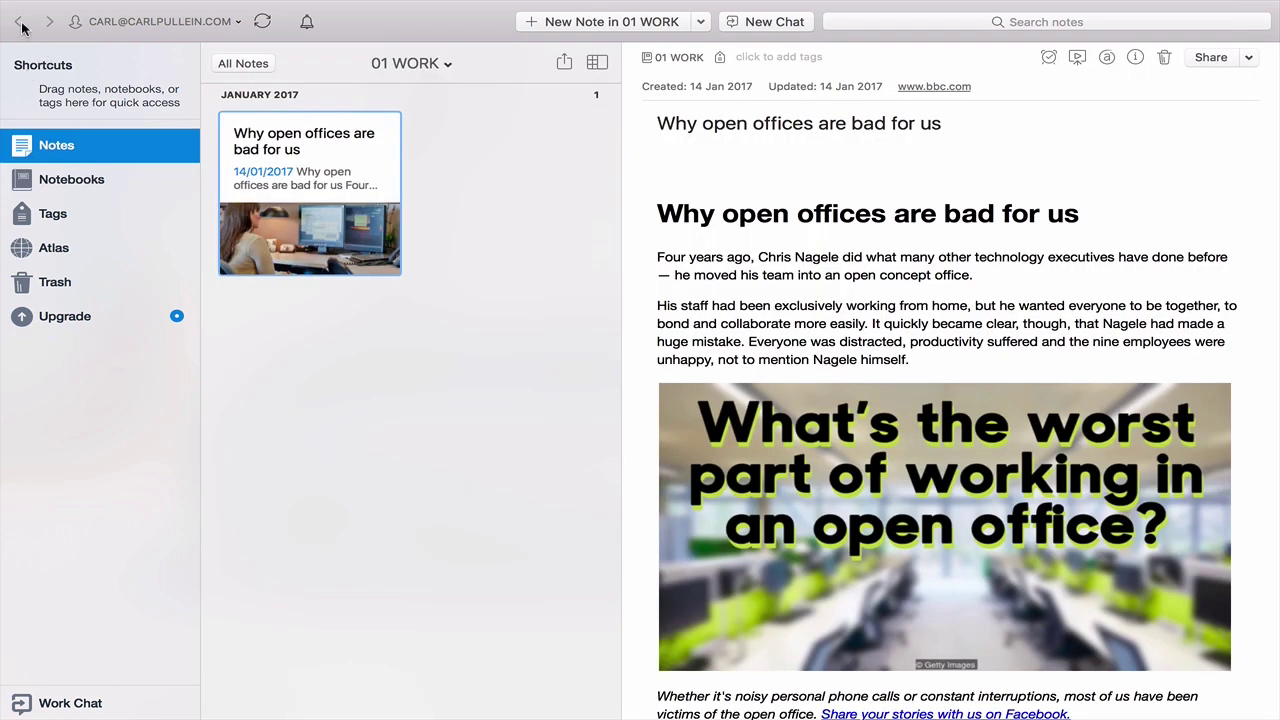
left_click(57, 181)
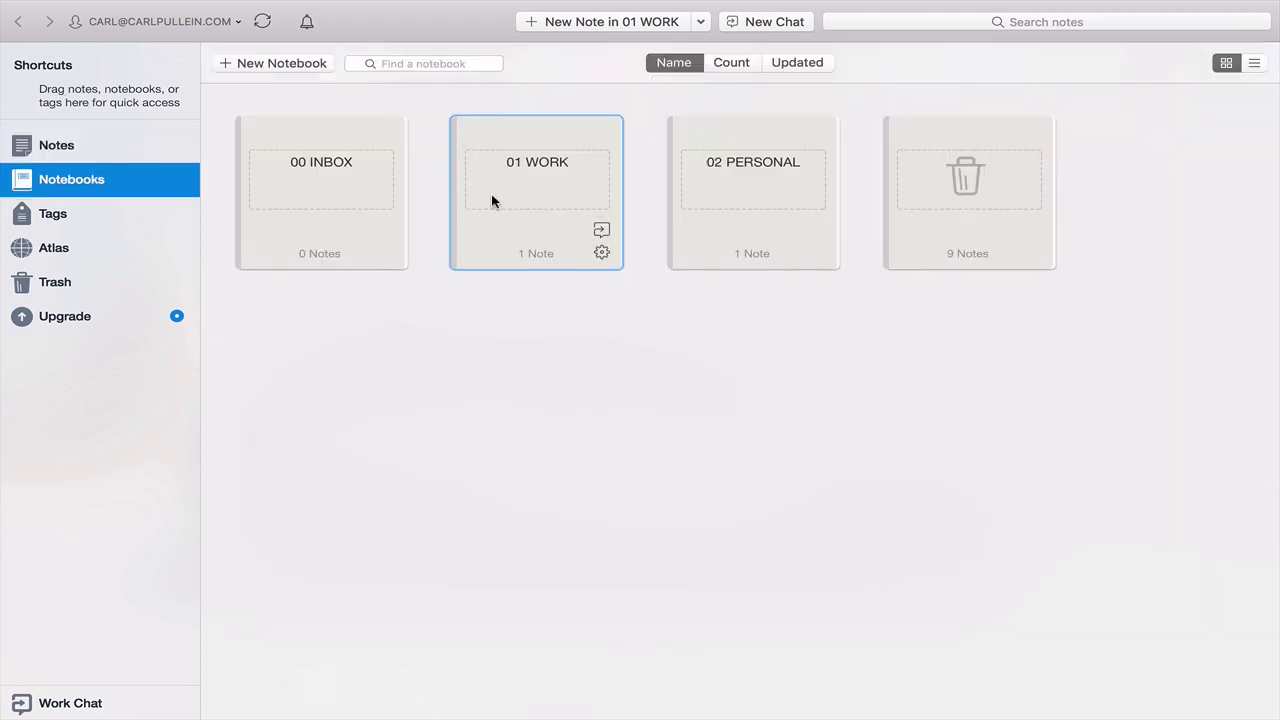
- Create notebooks 'Project 1' (listed as Project 1 1) and 'Project 2', then select Project 1 1
left_click(280, 64)
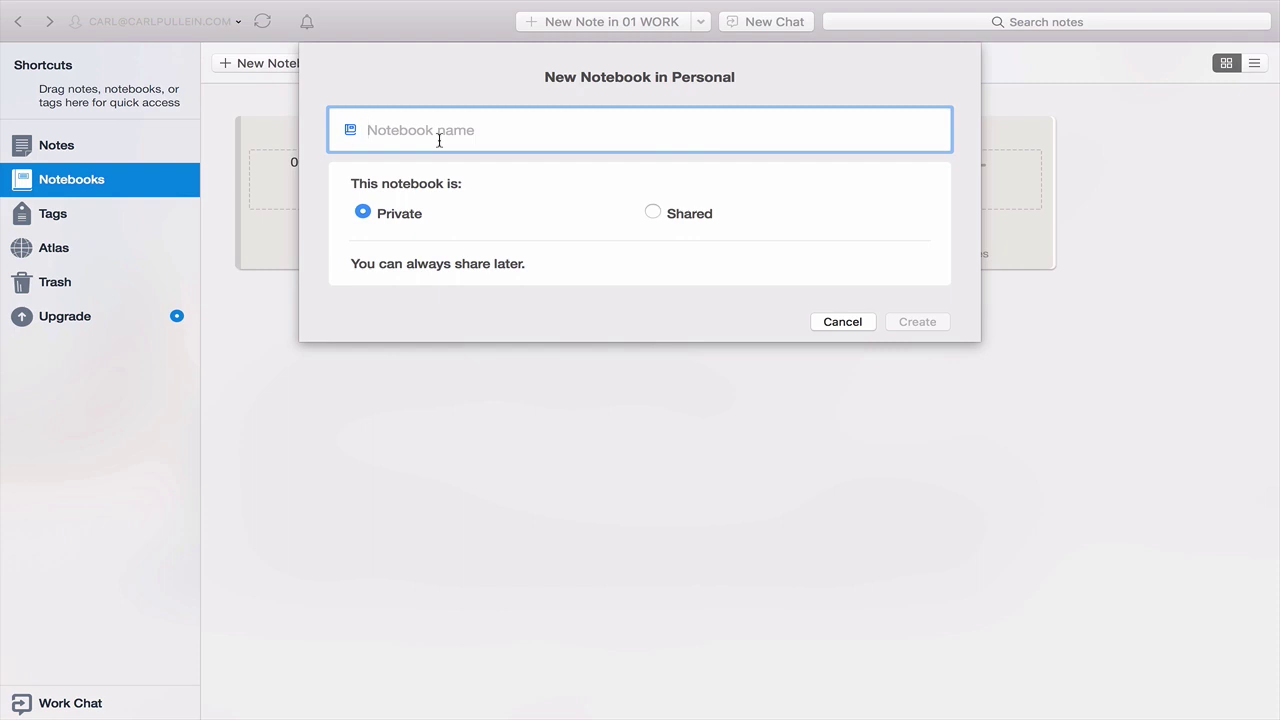
type("Project 1")
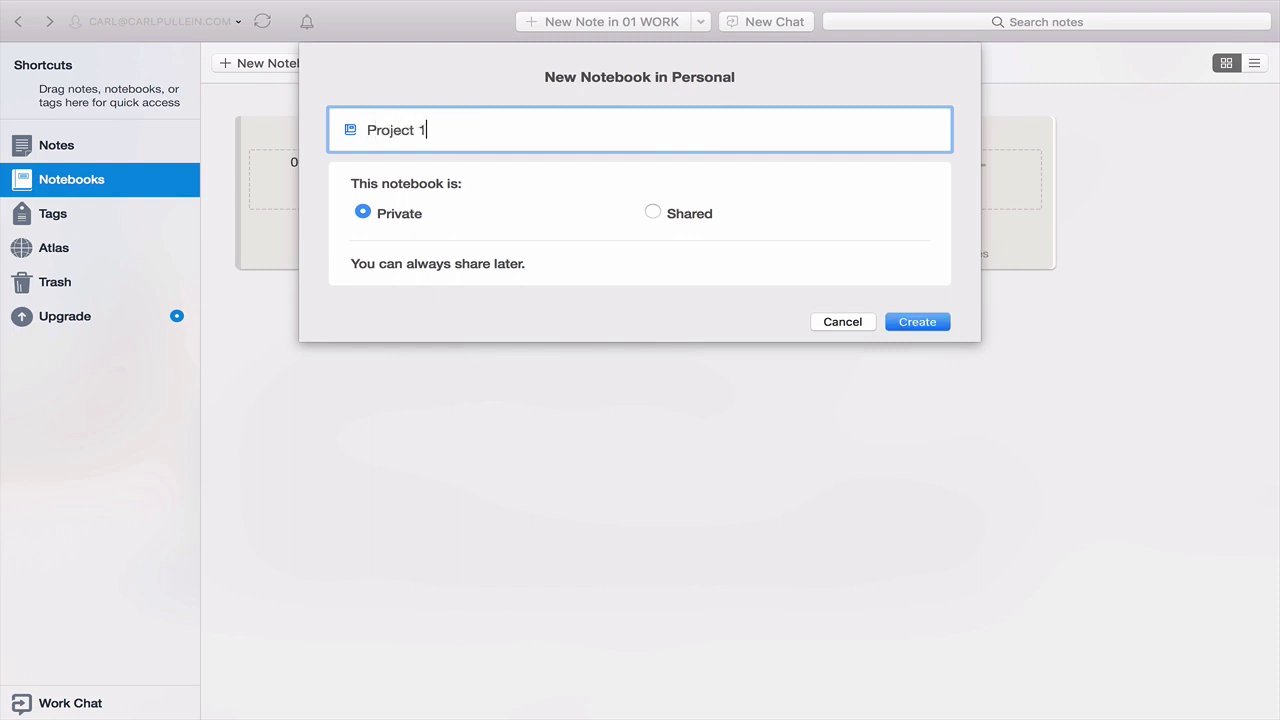
left_click(906, 322)
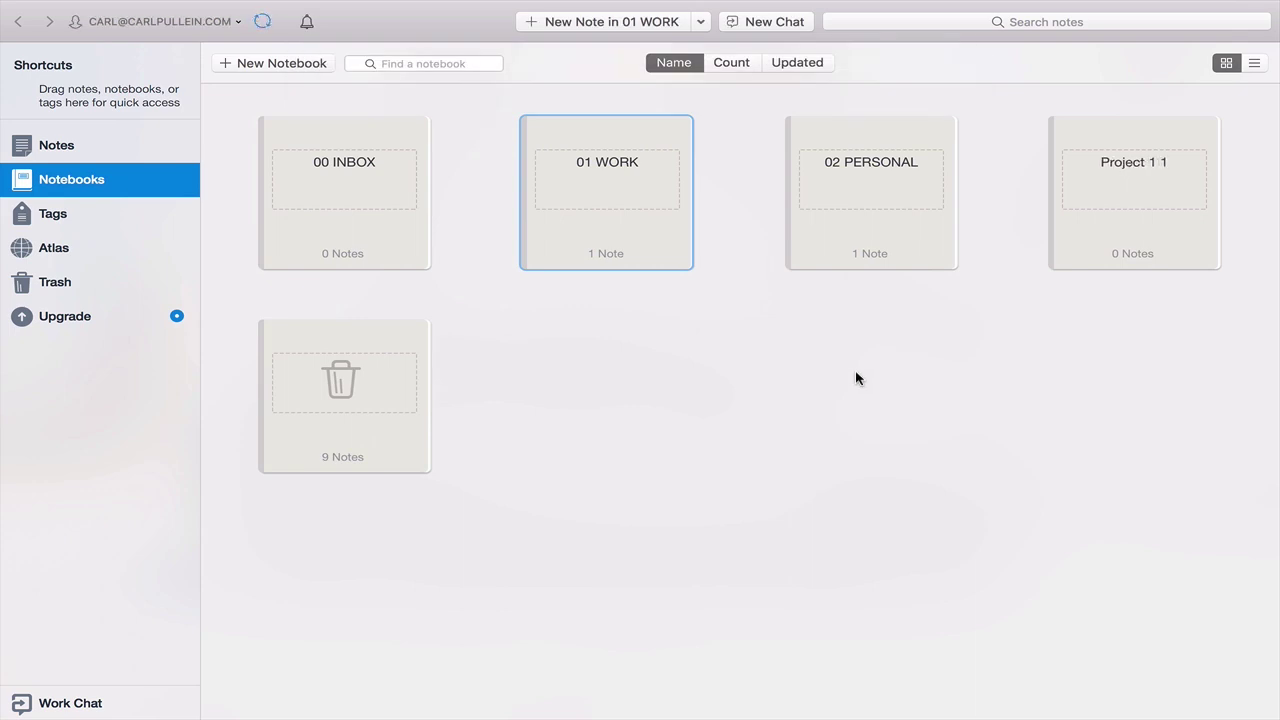
left_click(266, 62)
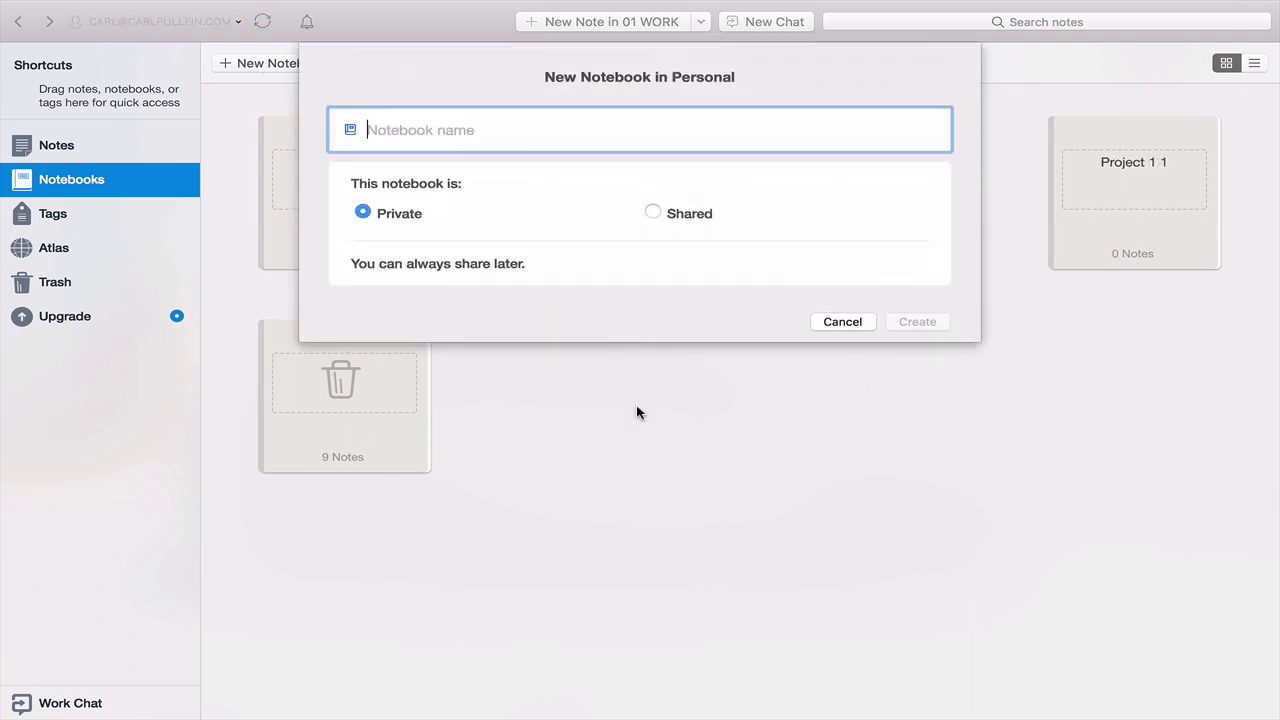
type("Project 2")
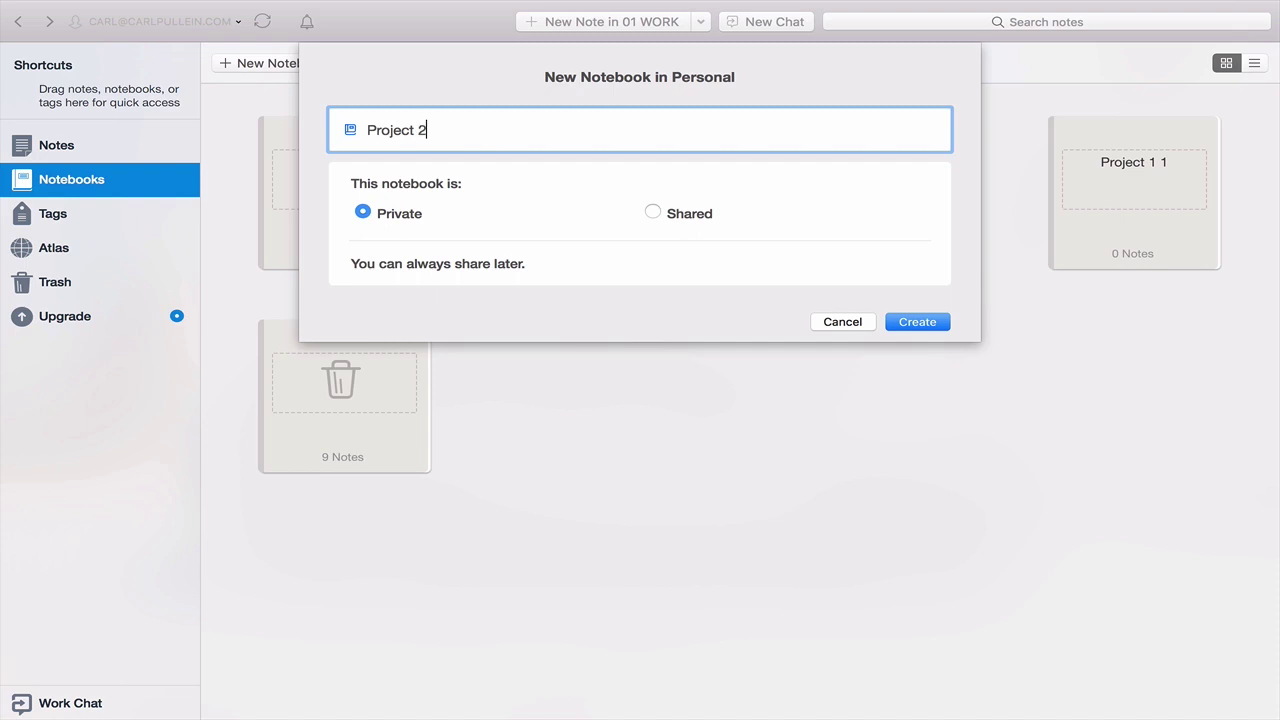
key("Return")
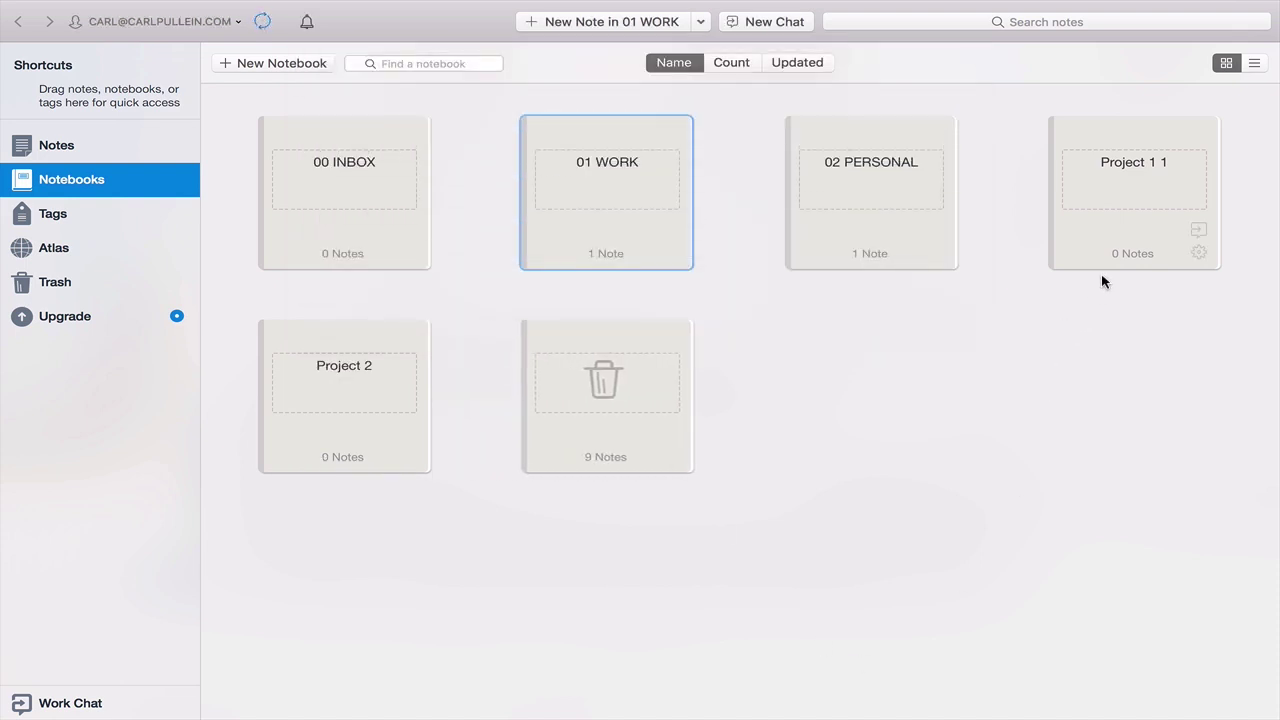
left_click(1119, 224)
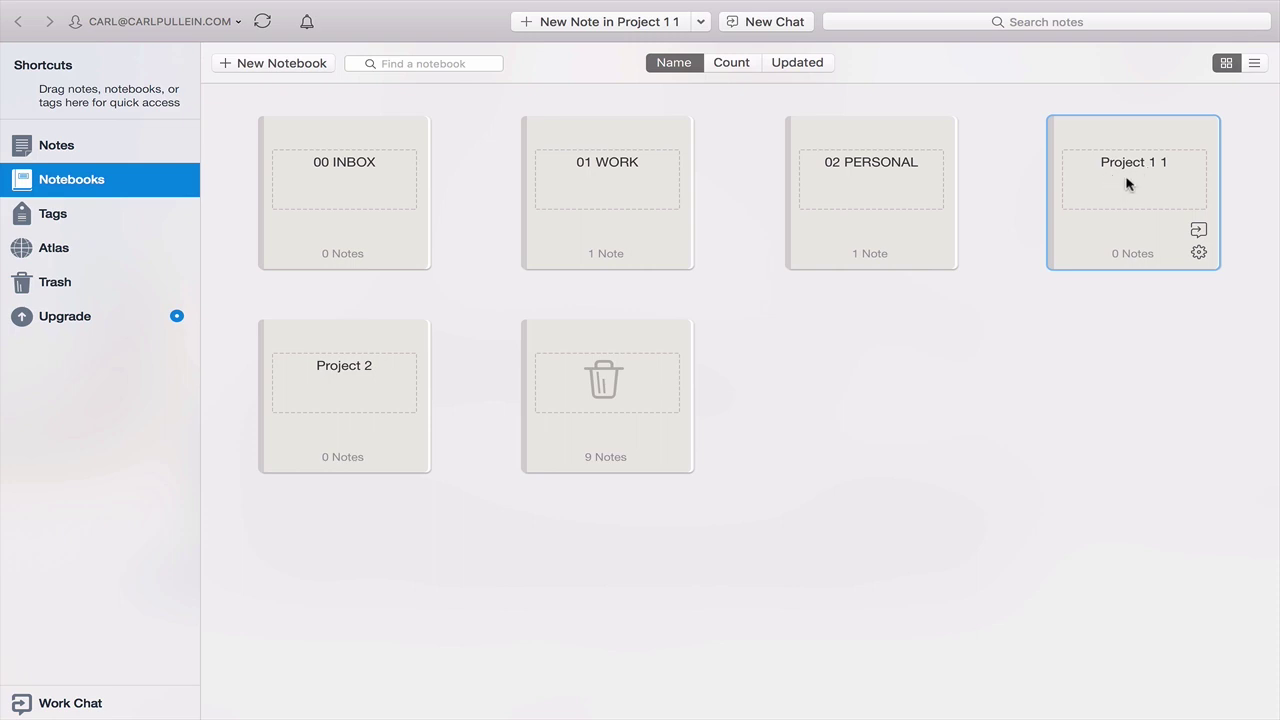
- Rename the 'Project 1 1' notebook to 'Project 1' by removing the trailing 1
right_click(1129, 177)
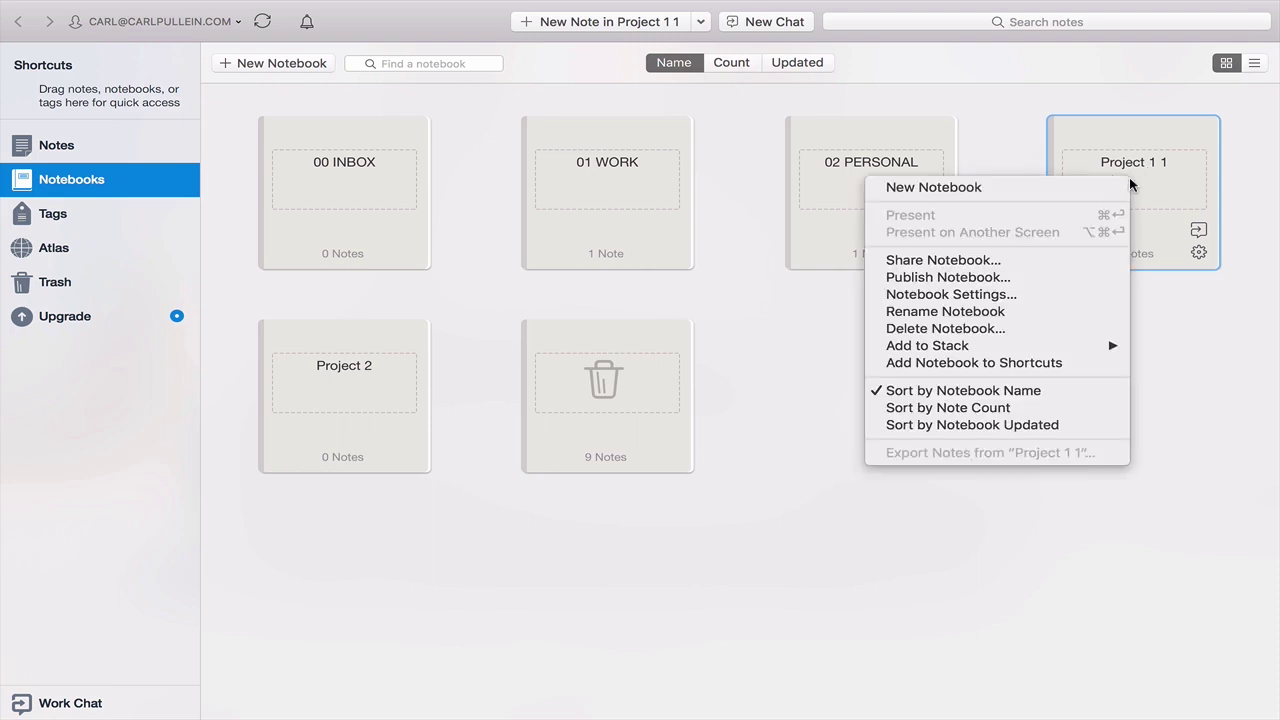
left_click(1007, 313)
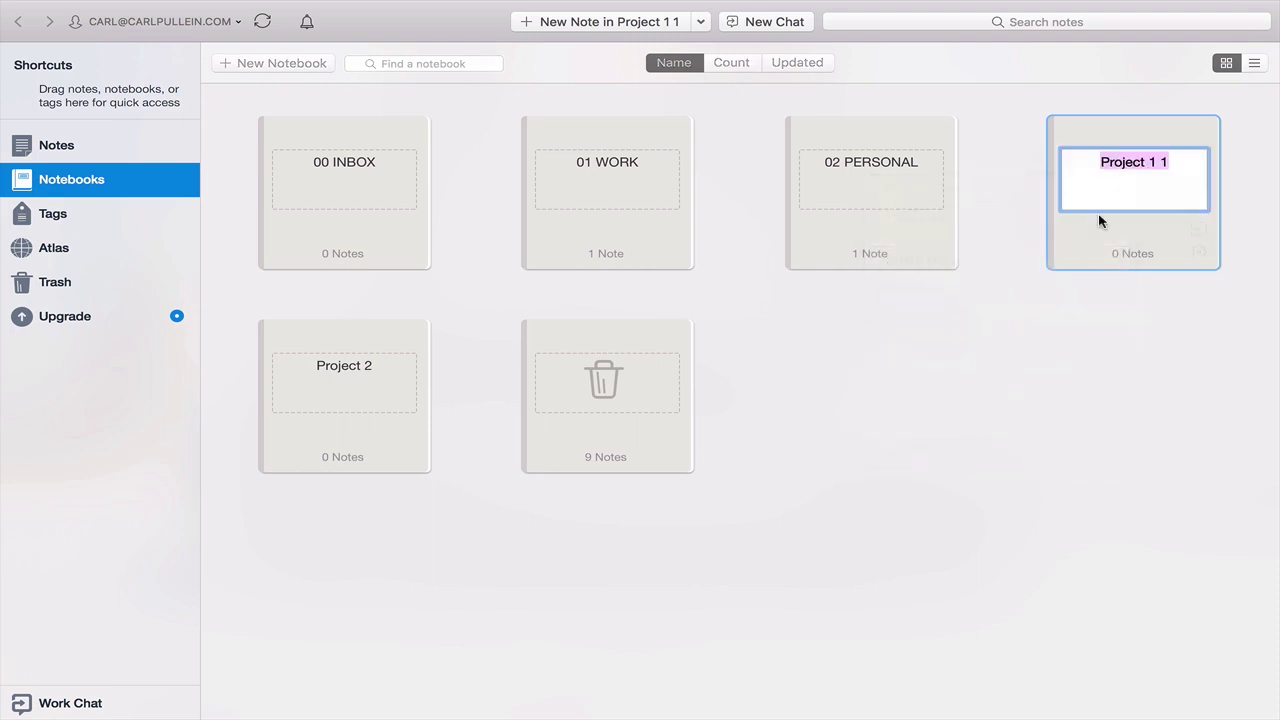
left_click(1165, 163)
key("BackSpace")
key("BackSpace")
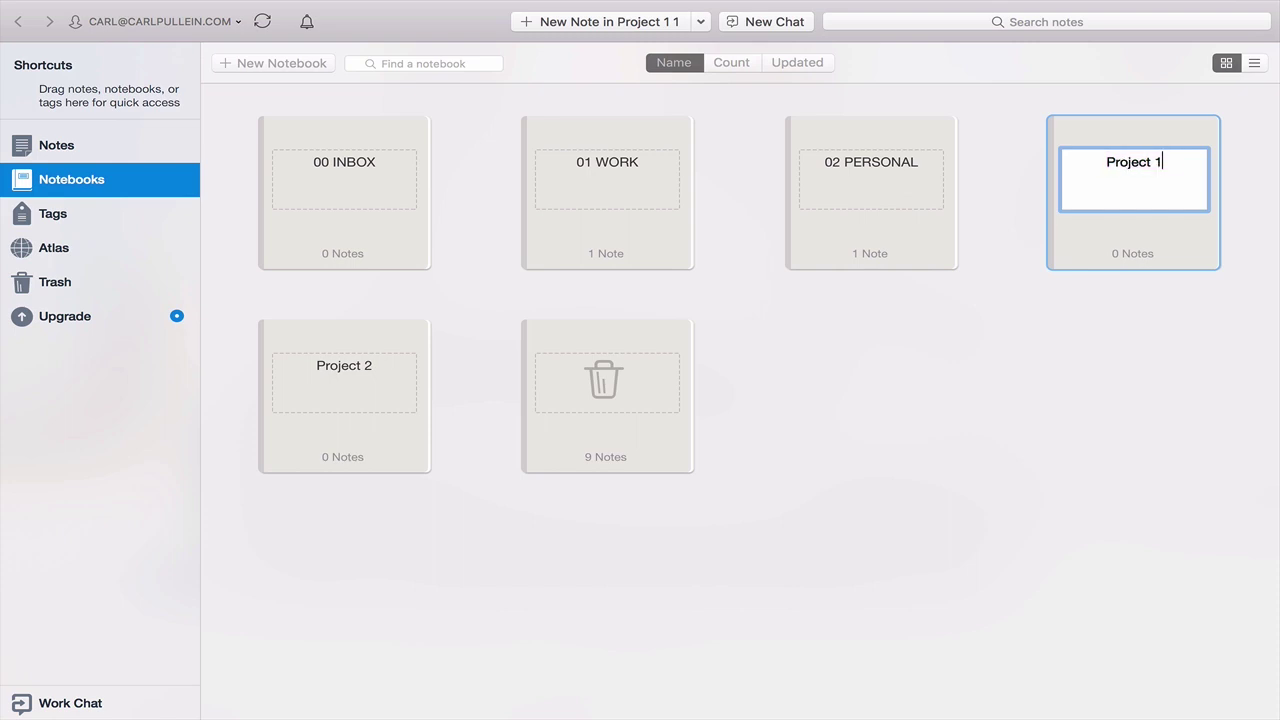
key("Return")
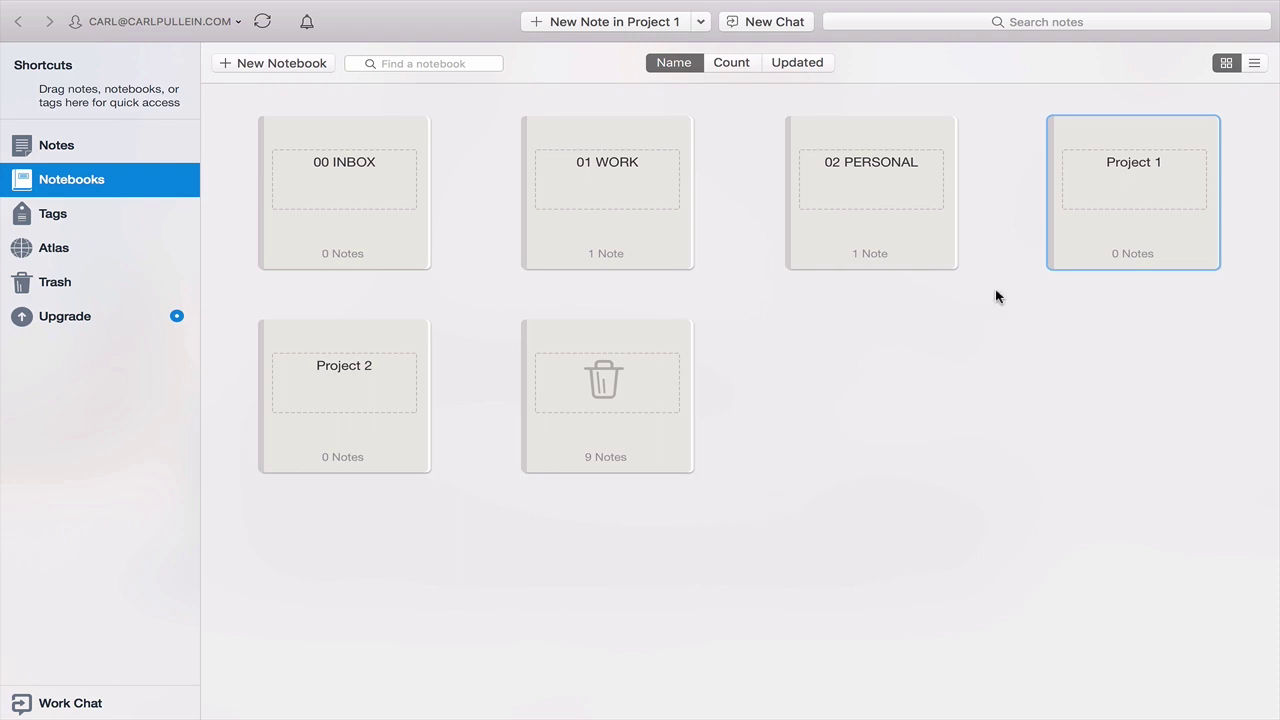
left_click_drag(1114, 179, 580, 194)
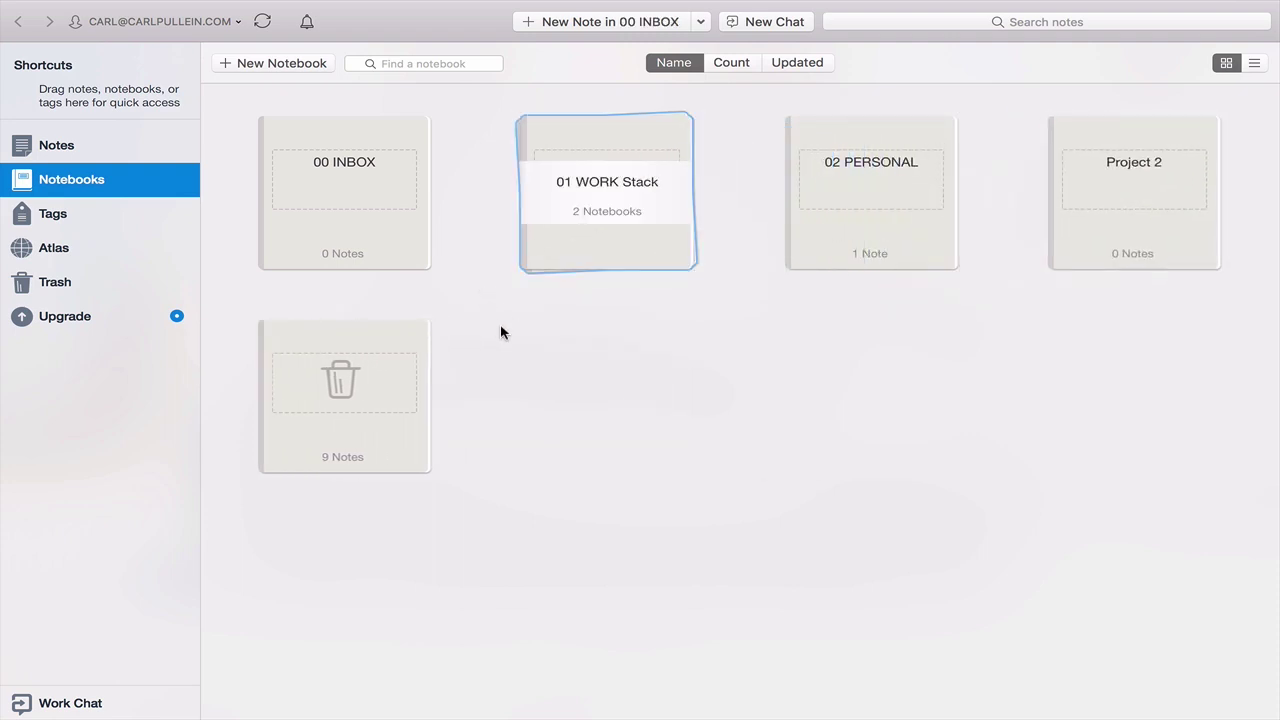
left_click_drag(1154, 188, 626, 197)
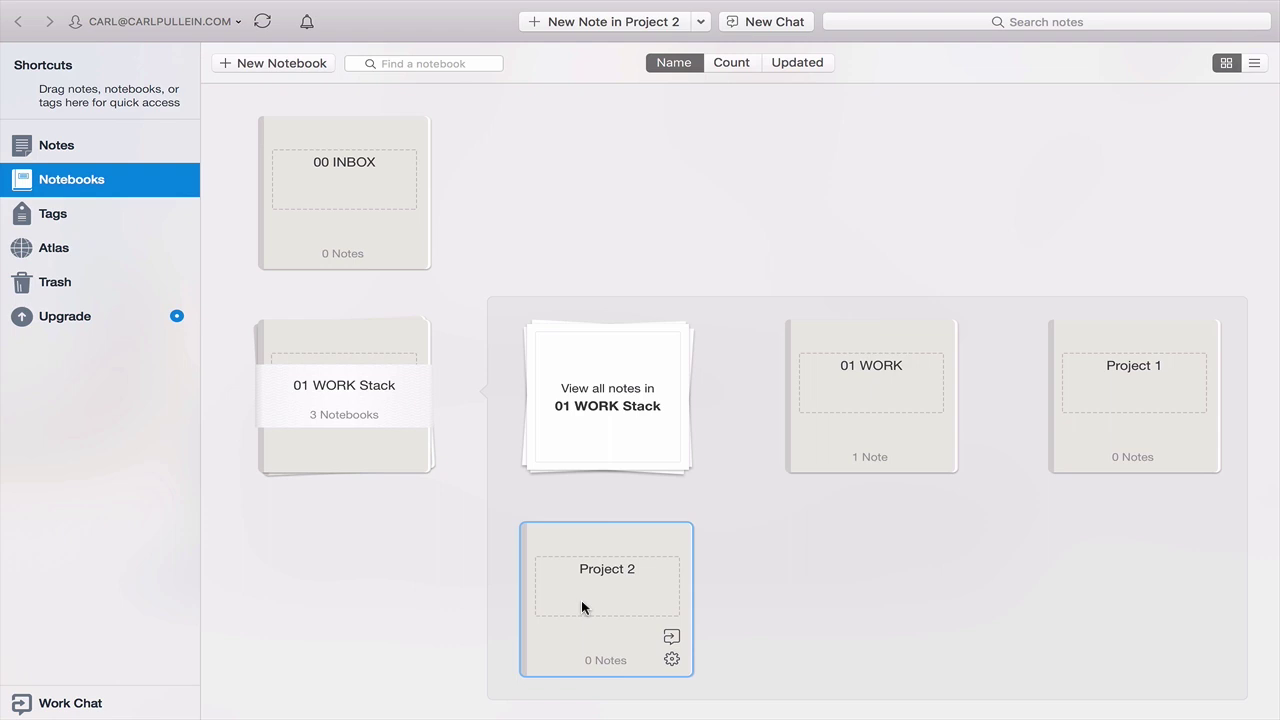
left_click(386, 394)
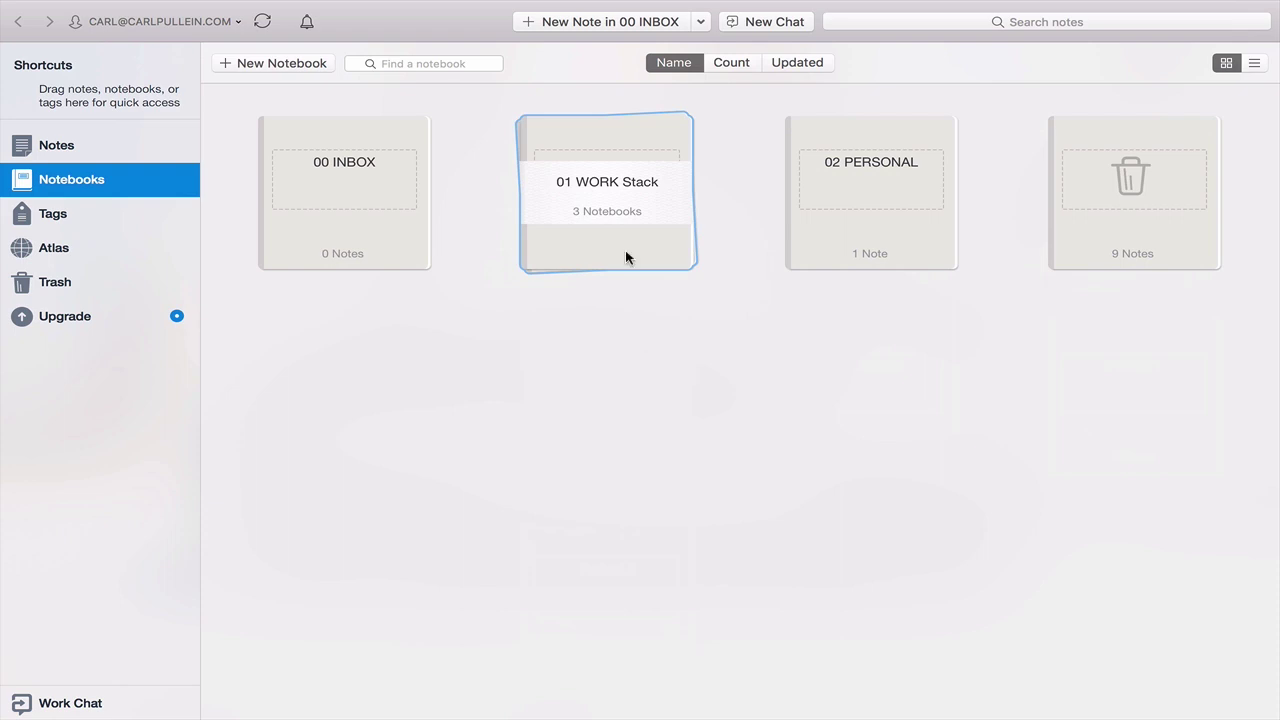
left_click(620, 213)
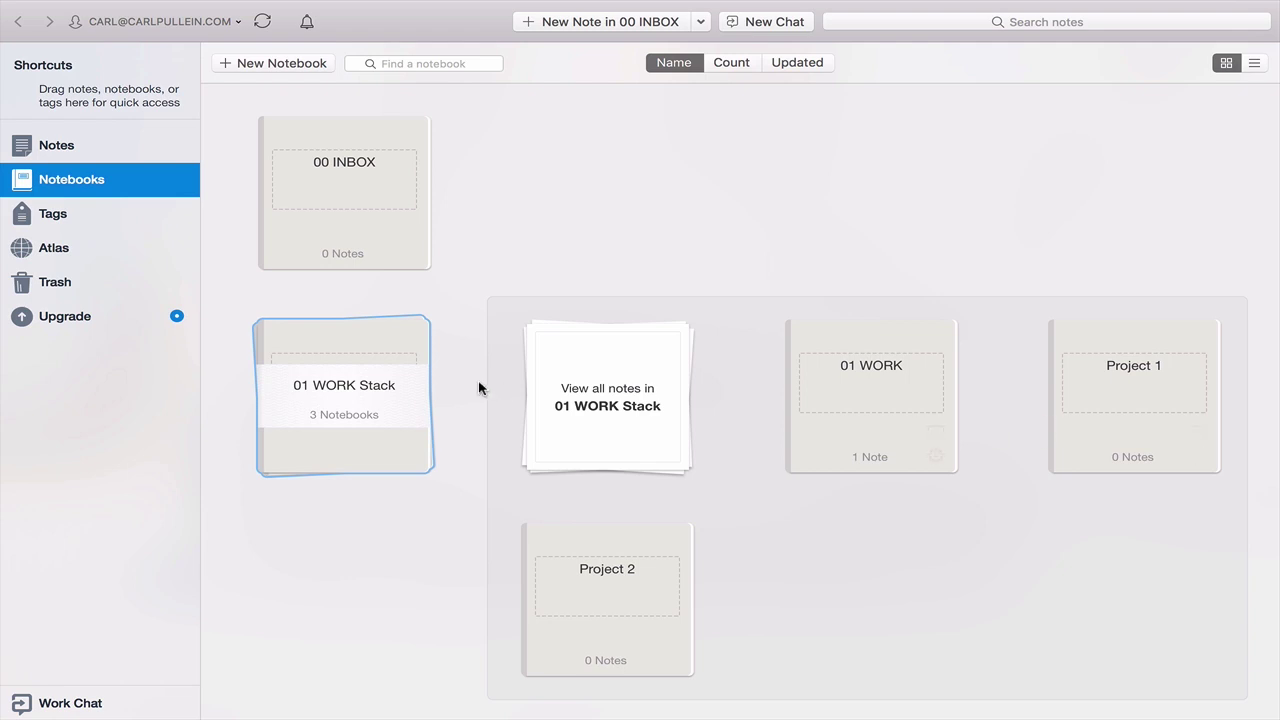
left_click(335, 390)
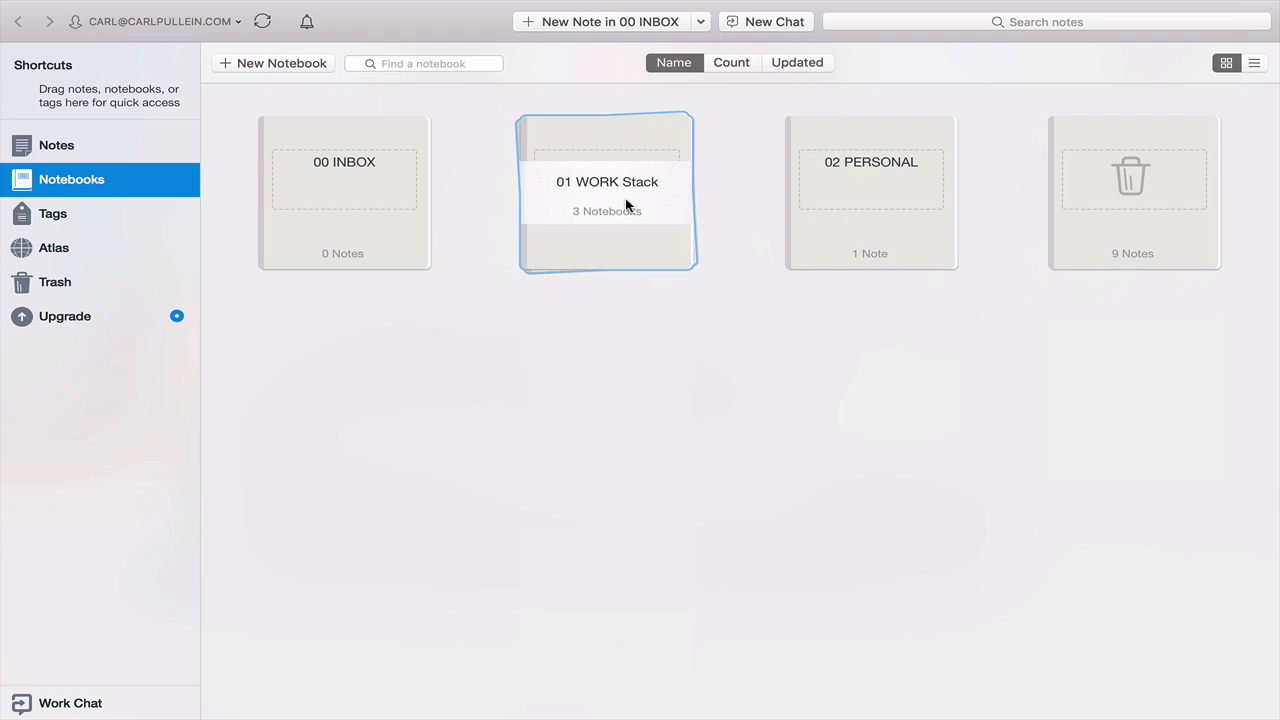
- Add empty notebooks 'Holiday 2017' and 'Holiday 2018' to the overview
mouse_move(860, 178)
left_click(277, 62)
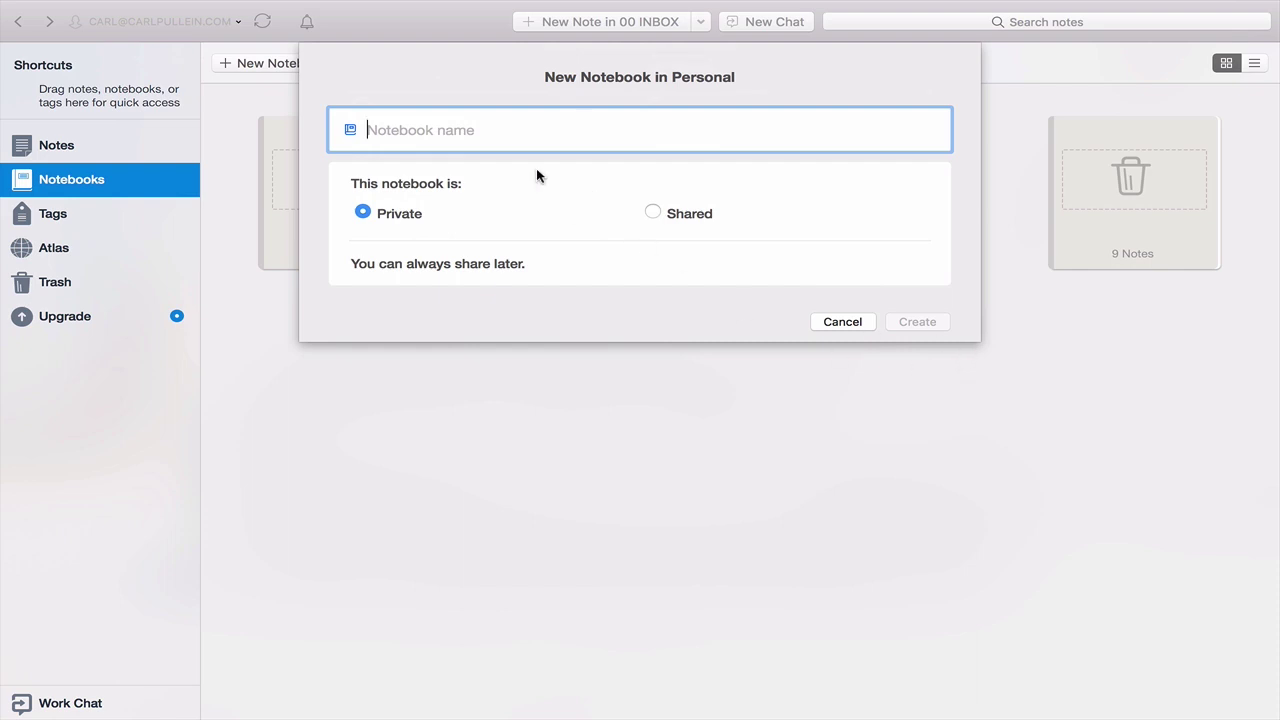
type("Holiday ")
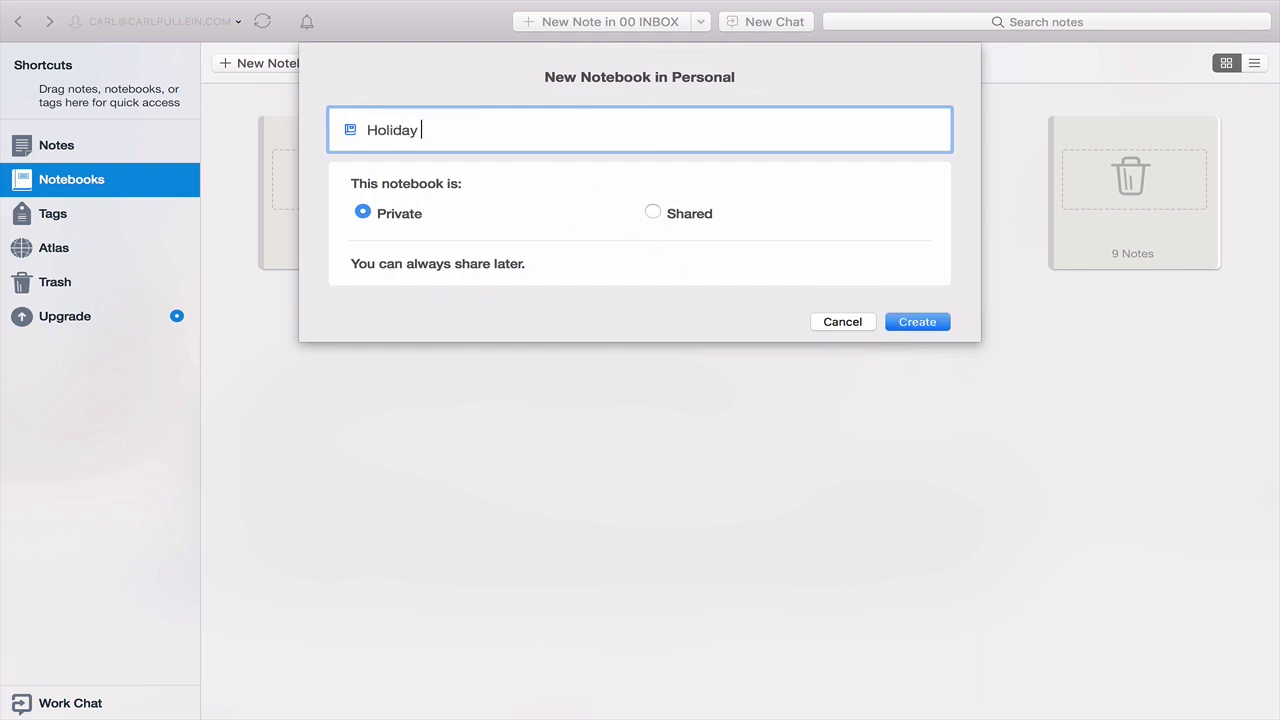
type("2017")
key("Return")
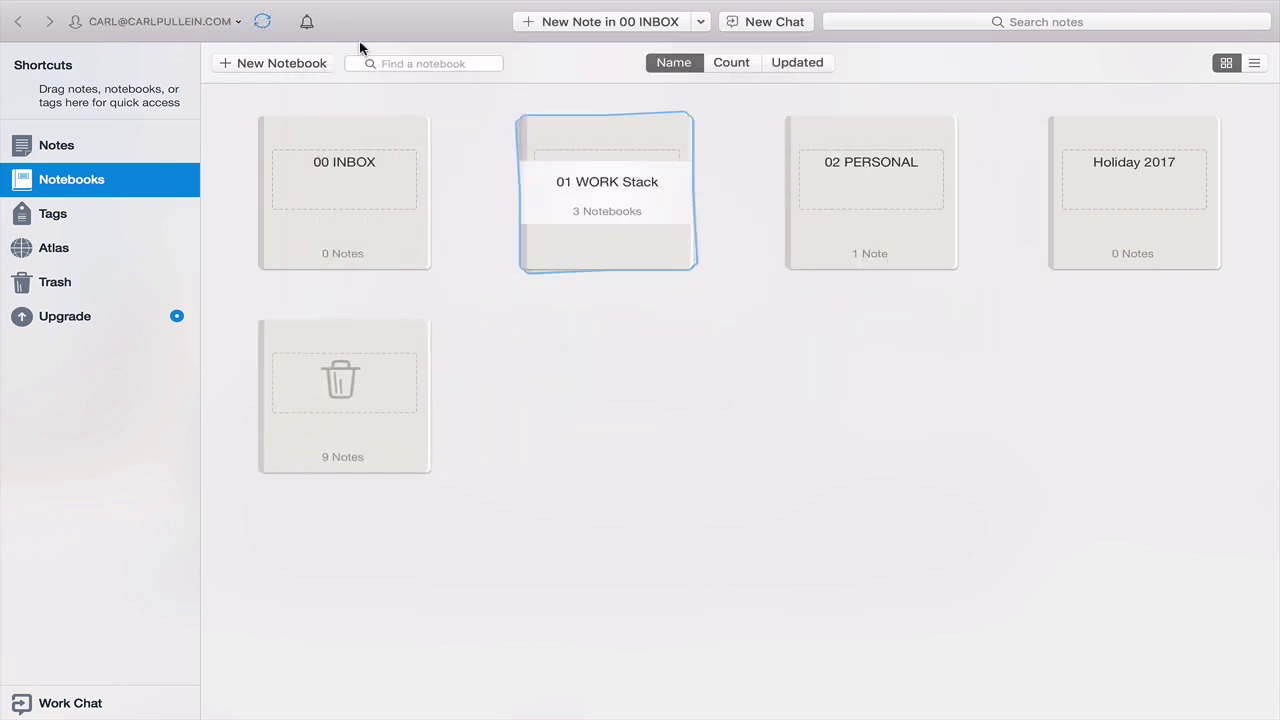
left_click(262, 63)
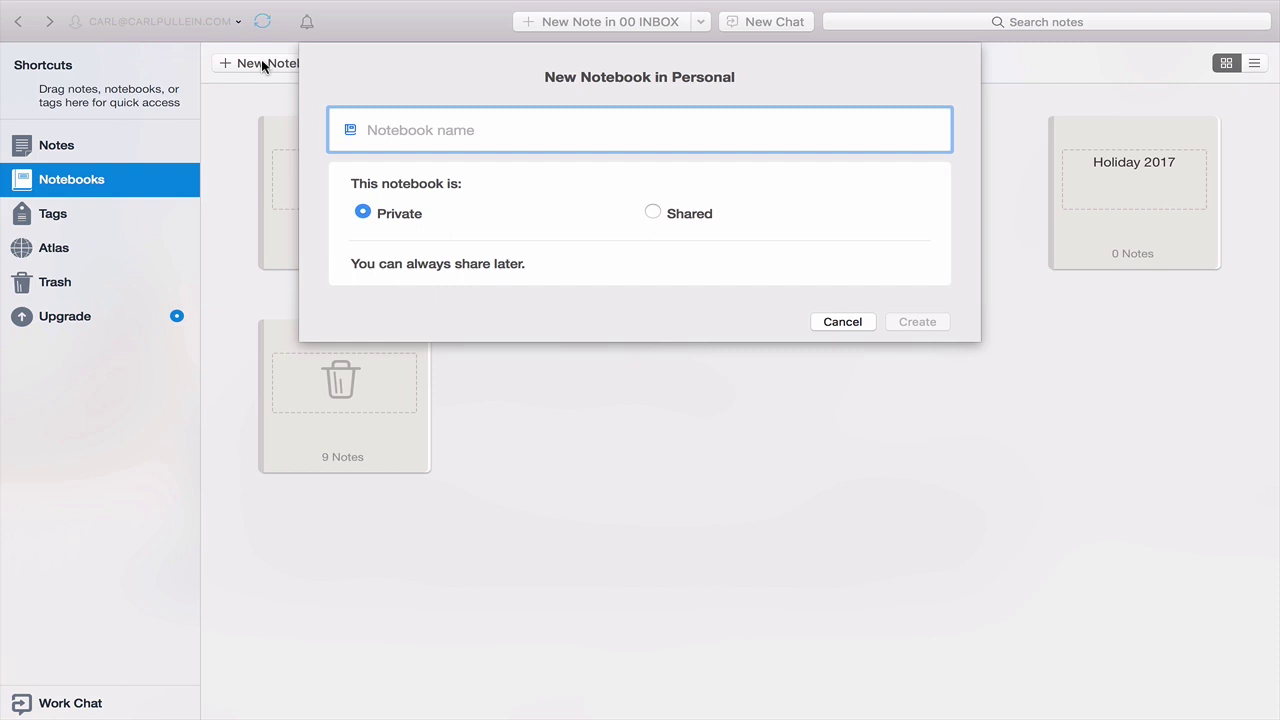
type("Holiday 2018")
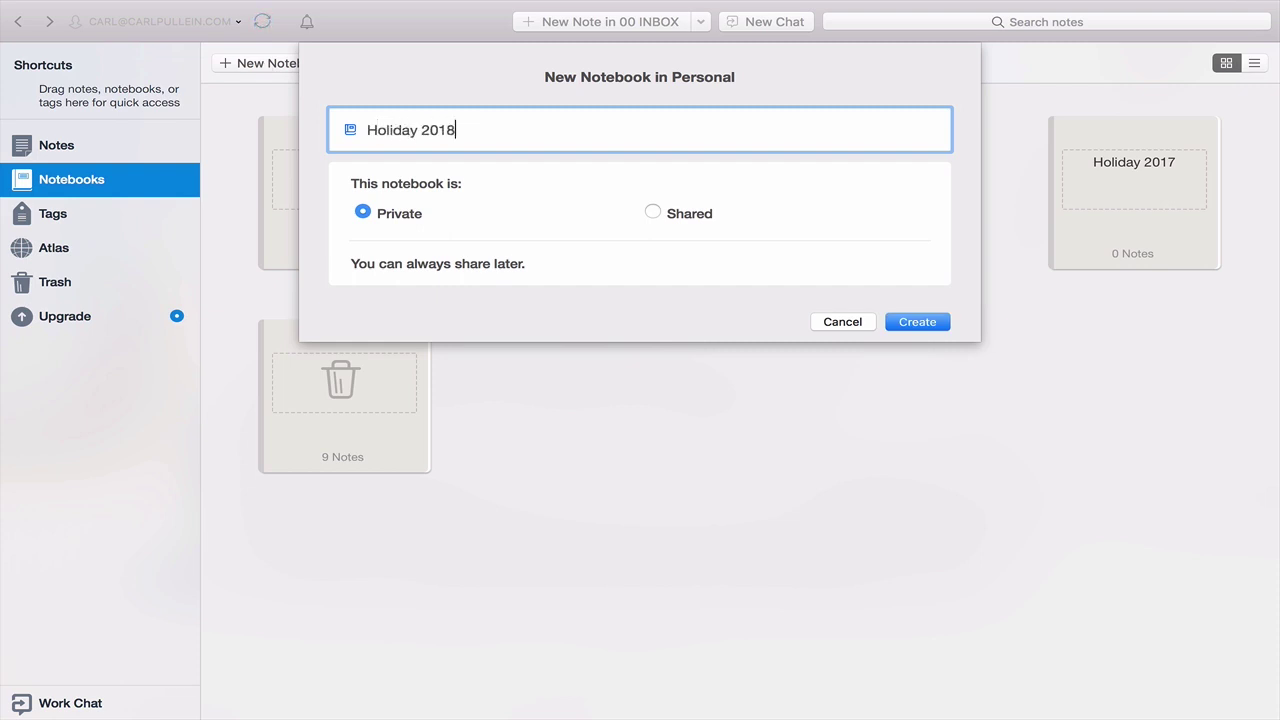
key("Return")
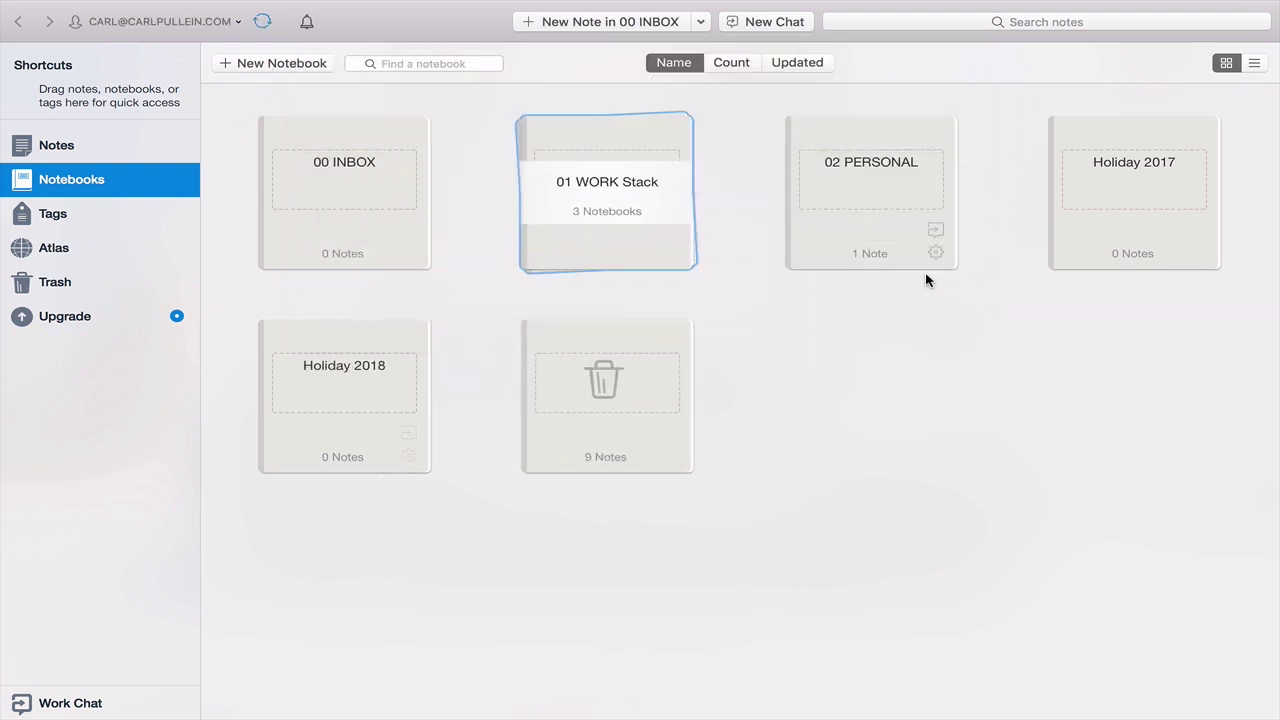
- Stack Holiday 2017 and Holiday 2018 onto 02 PERSONAL and collapse the 02 PERSONAL Stack
left_click_drag(1120, 189, 851, 200)
left_click_drag(1157, 167, 893, 180)
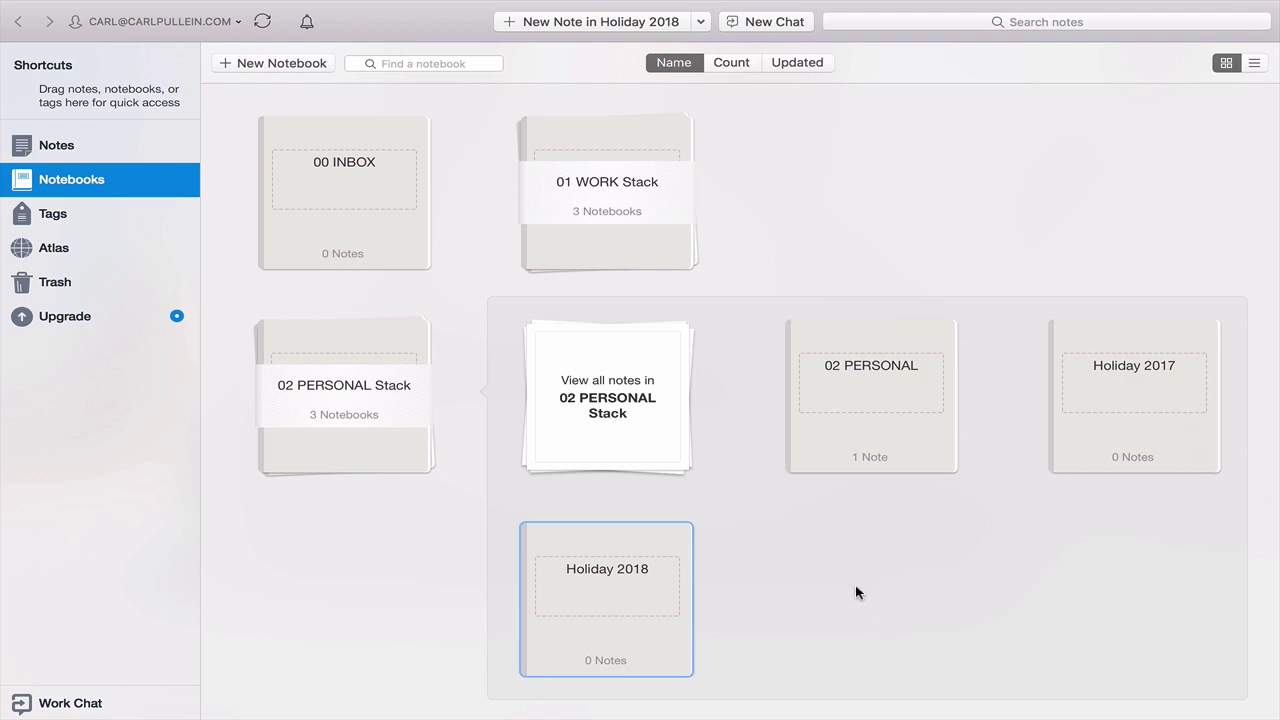
left_click(360, 403)
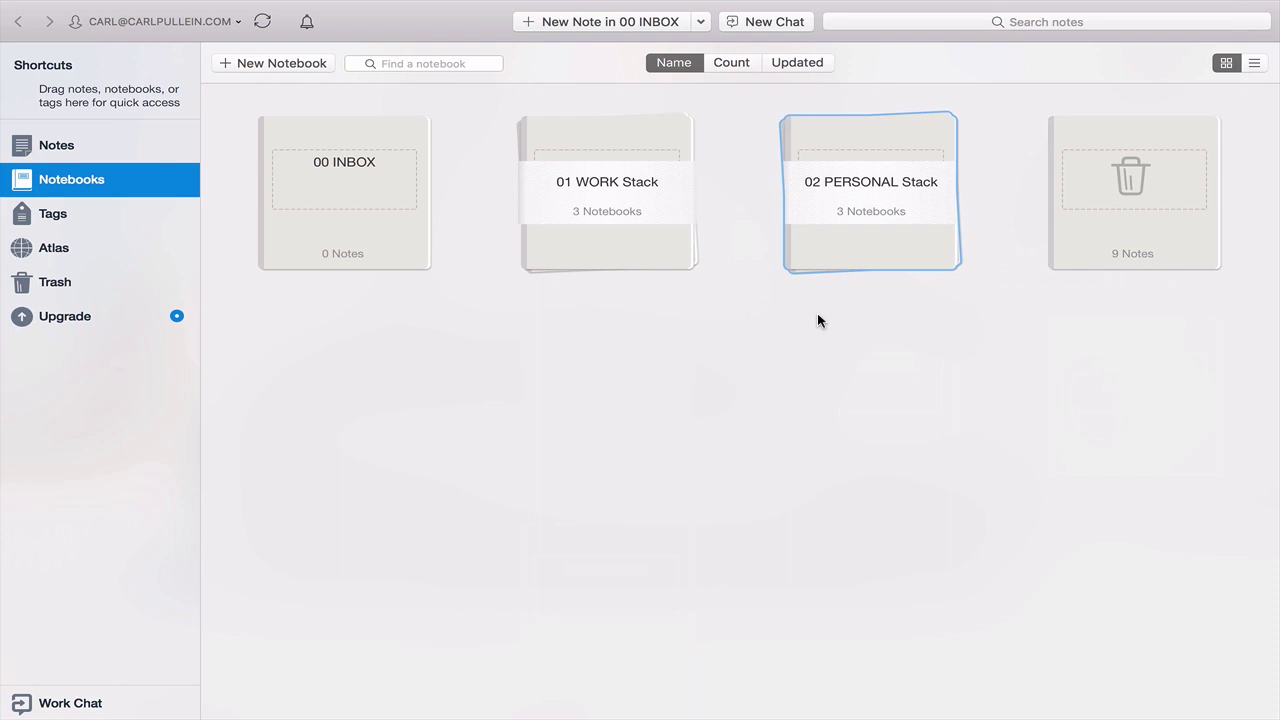
left_click(1255, 63)
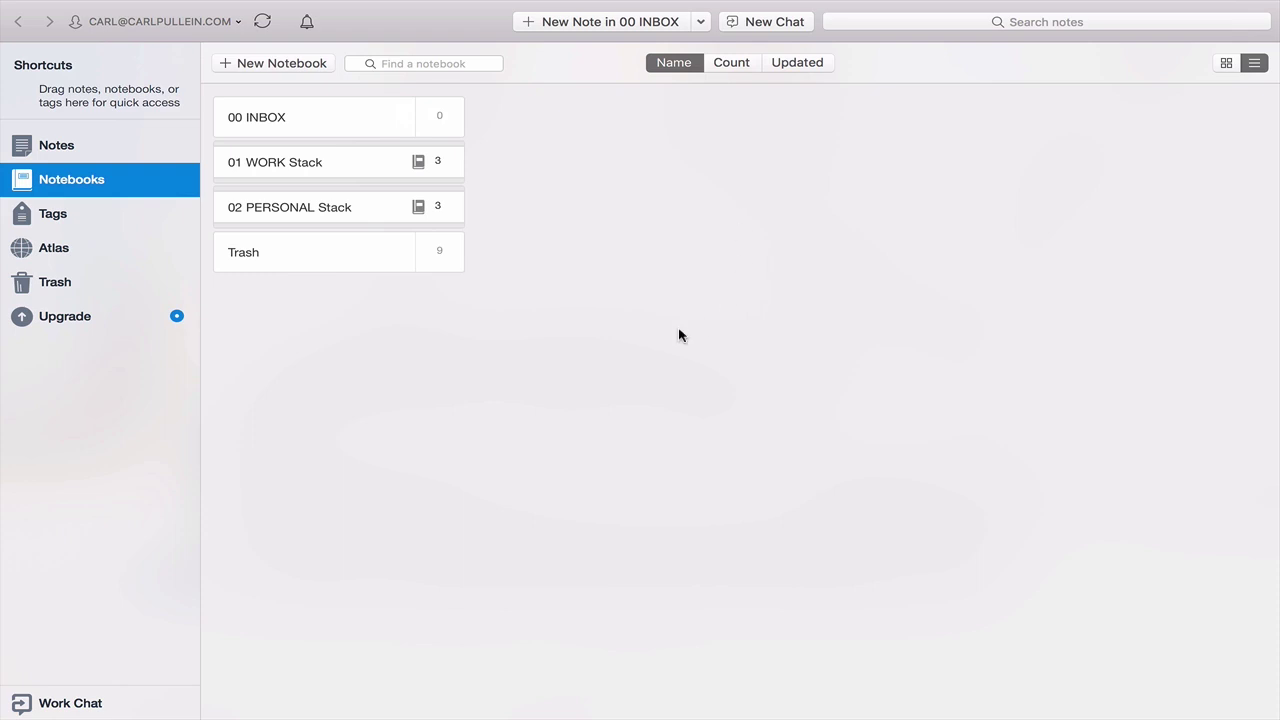
left_click(280, 164)
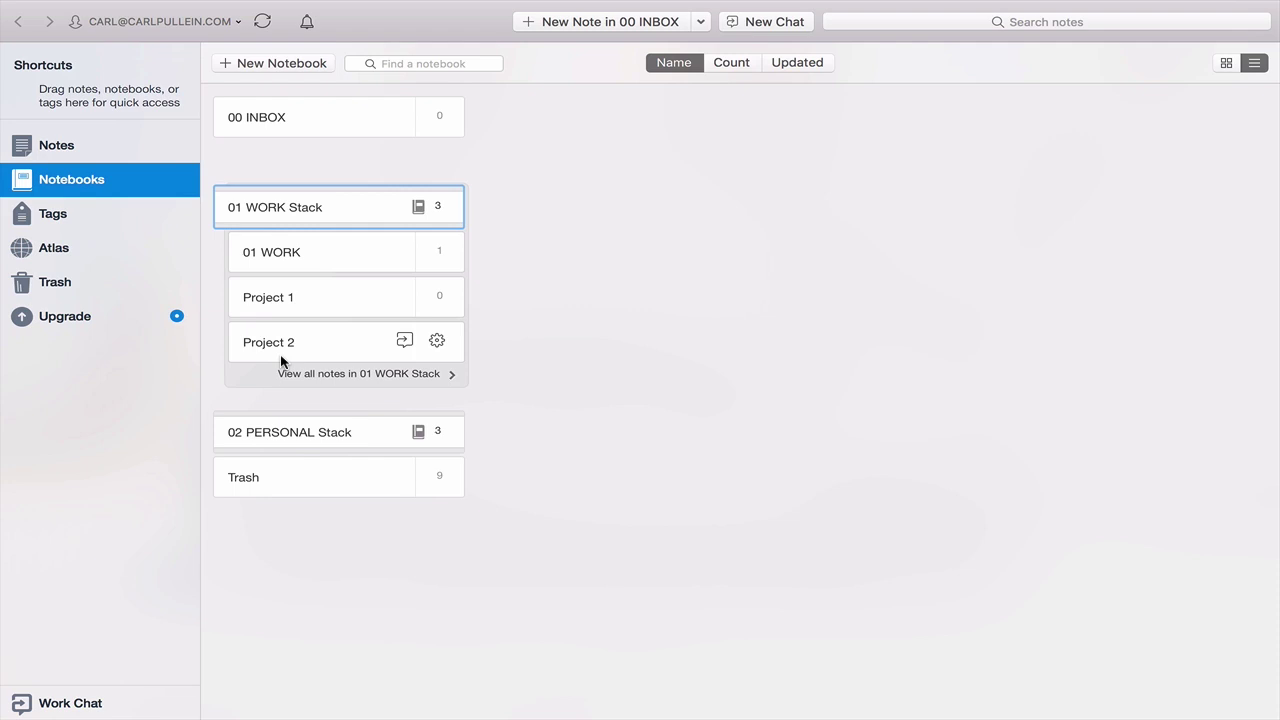
left_click(303, 445)
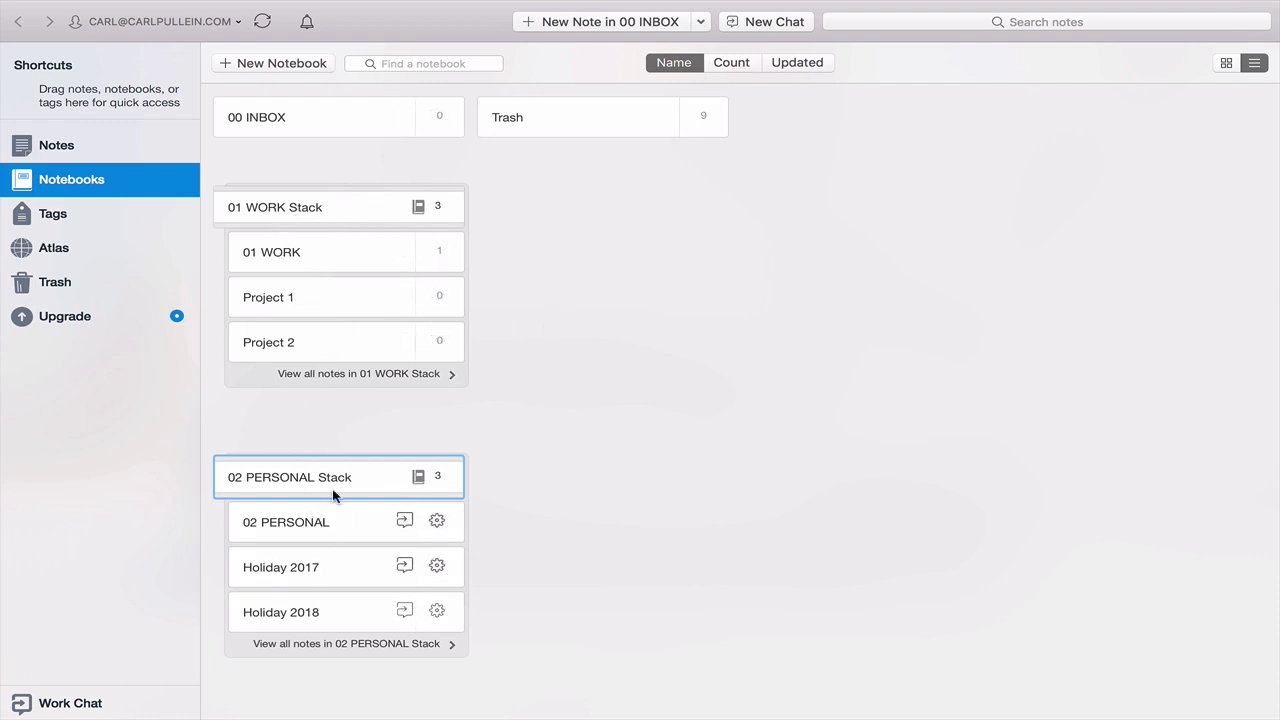
left_click(322, 203)
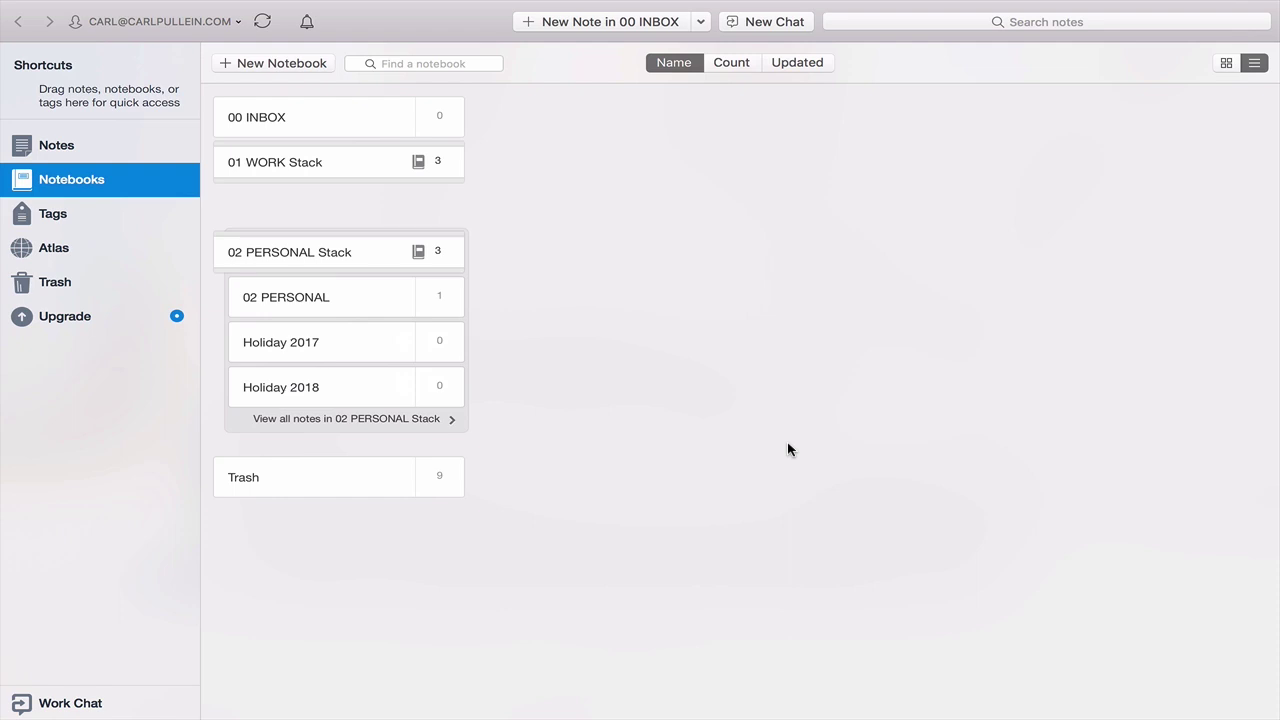
left_click(1222, 66)
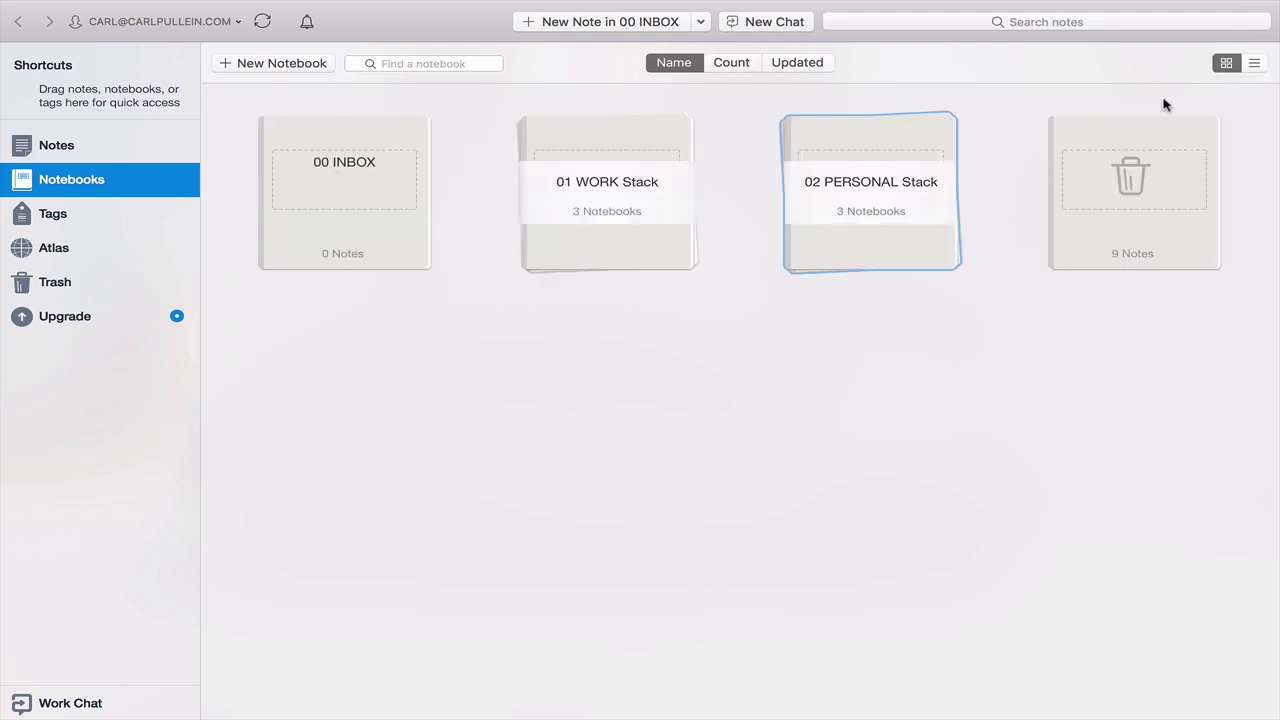